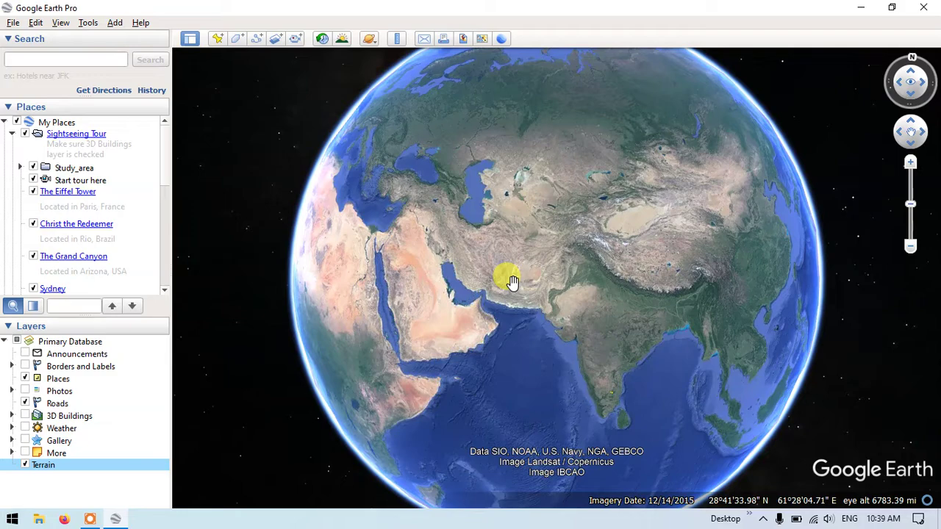
Step: Zoom from the globe onto the Strait of Hormuz and pan to a Musandam mountain valley
scroll(487, 293, "up", 5)
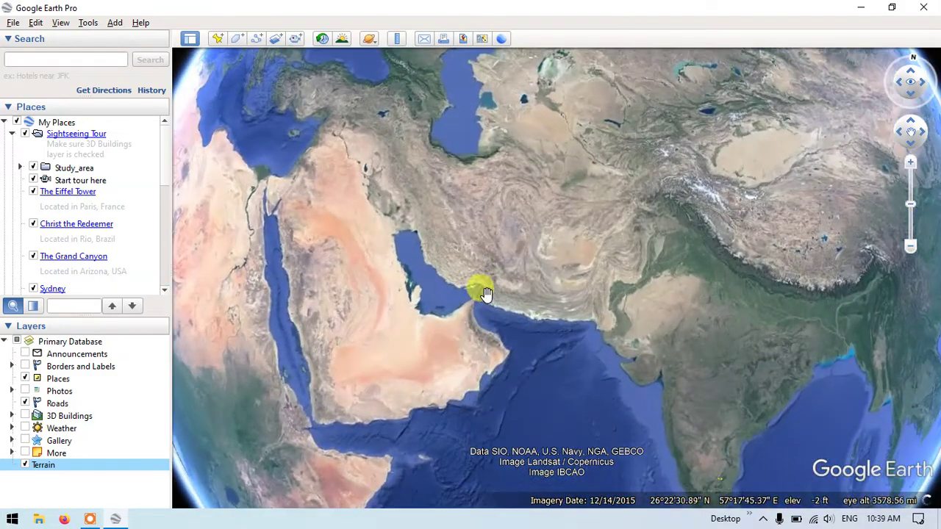
scroll(469, 294, "up", 4)
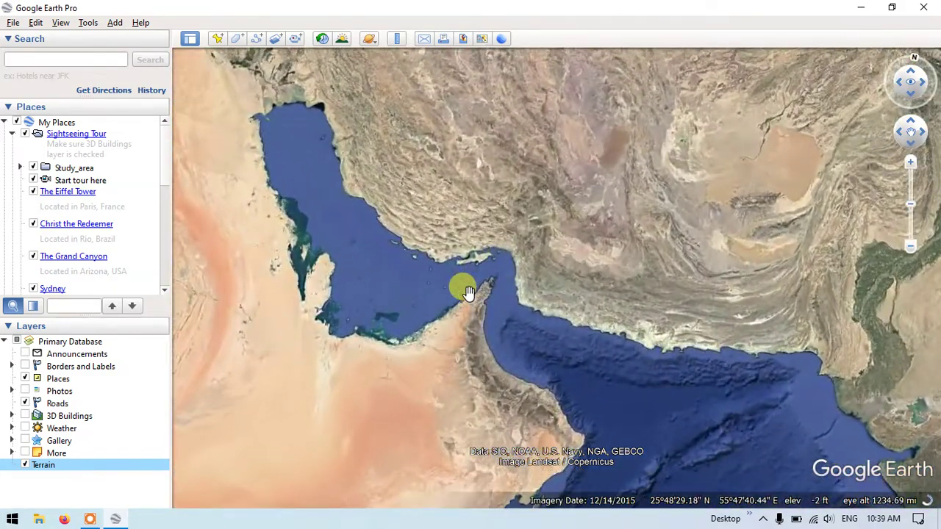
scroll(500, 292, "up", 4)
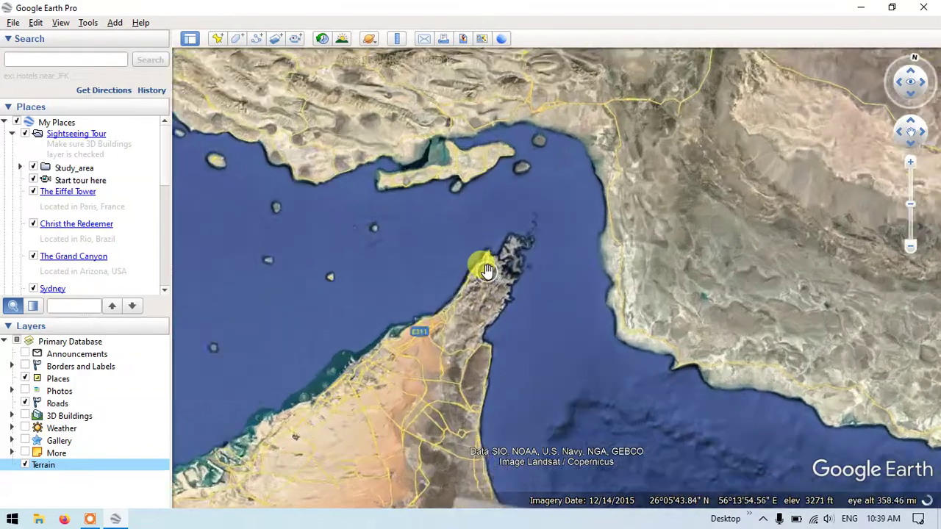
scroll(480, 330, "up", 3)
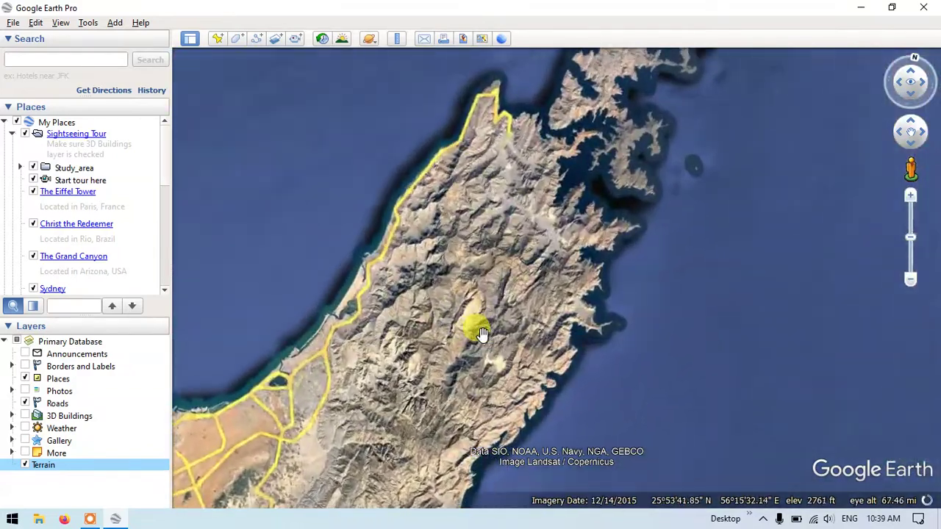
scroll(438, 327, "up", 2)
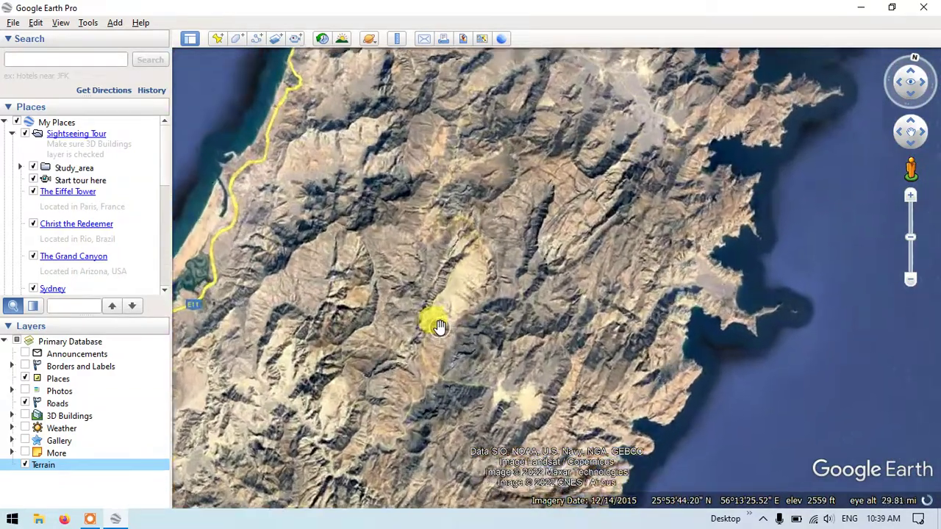
scroll(436, 304, "up", 2)
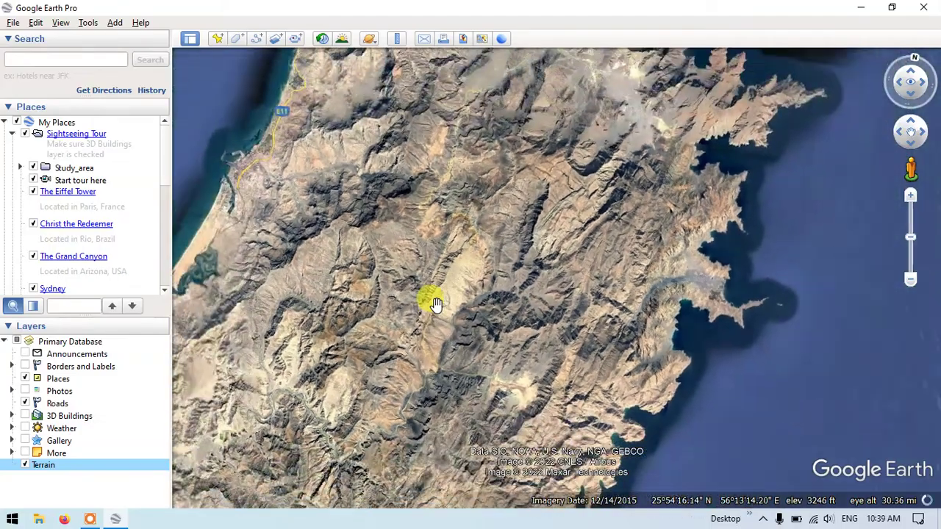
scroll(436, 303, "up", 2)
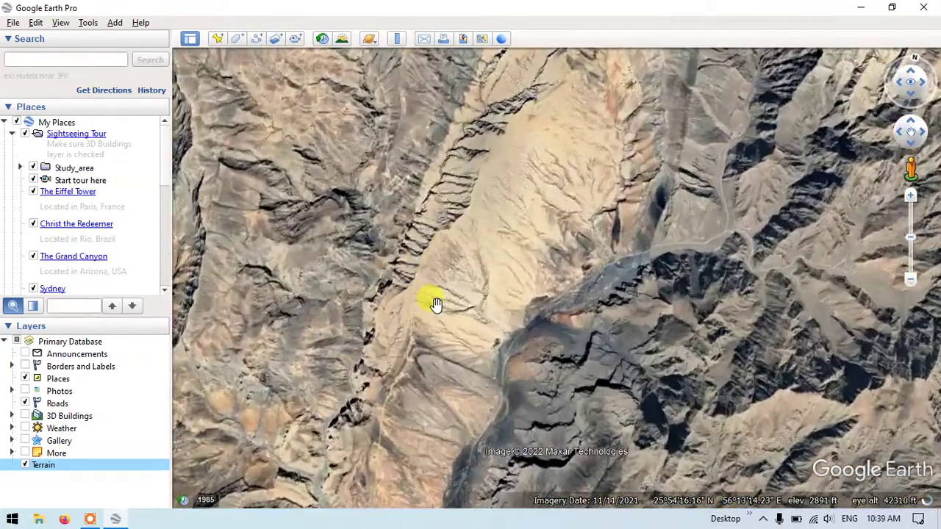
left_click_drag(444, 221, 441, 295)
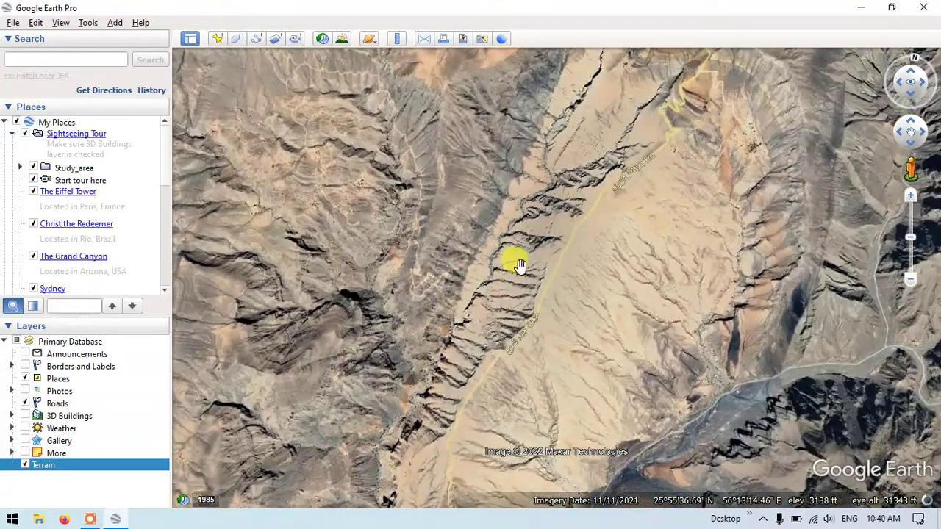
Step: Frame the yellow Jabal Sayh Rd beside the ridge at about 10,600 ft eye altitude
scroll(544, 279, "up", 1)
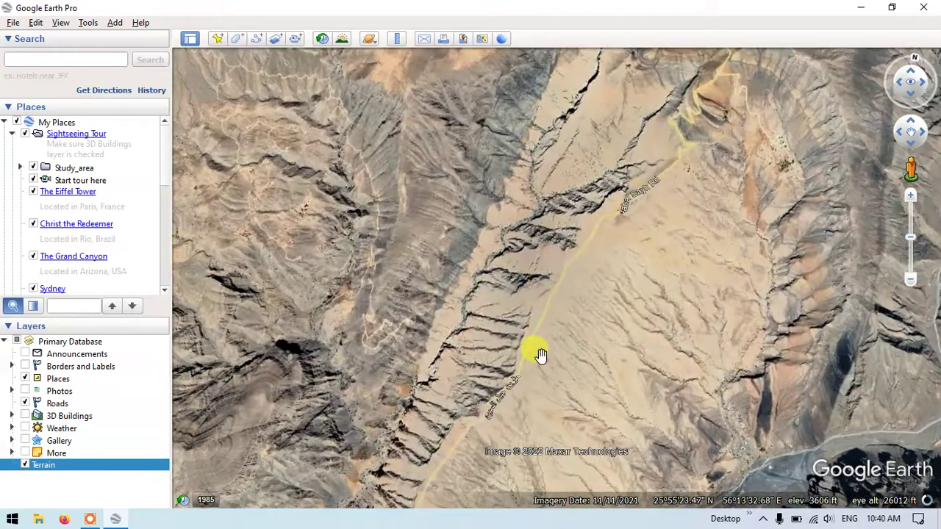
left_click_drag(542, 357, 539, 317)
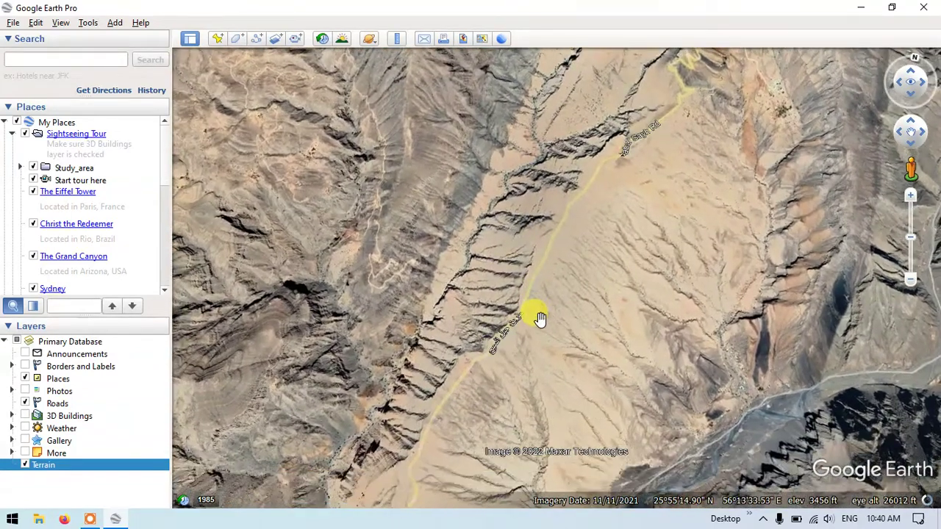
scroll(527, 316, "up", 3)
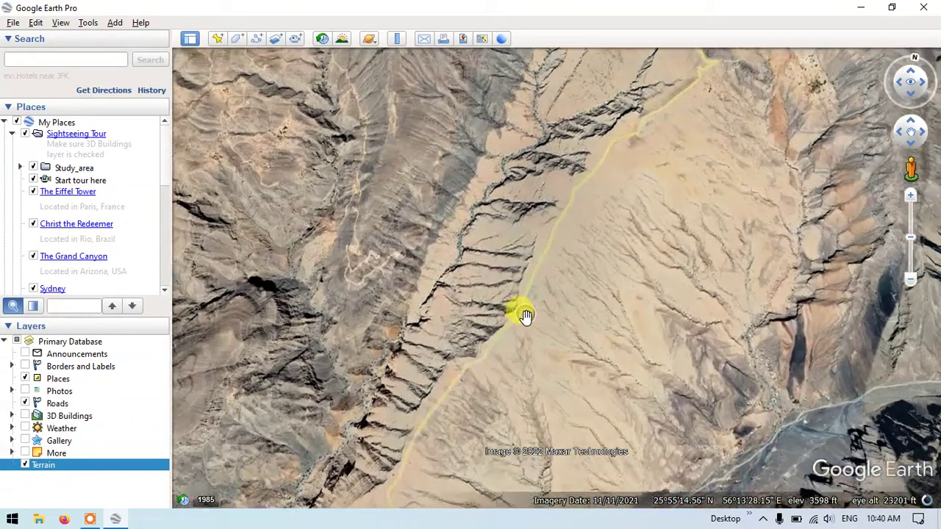
scroll(516, 289, "up", 1)
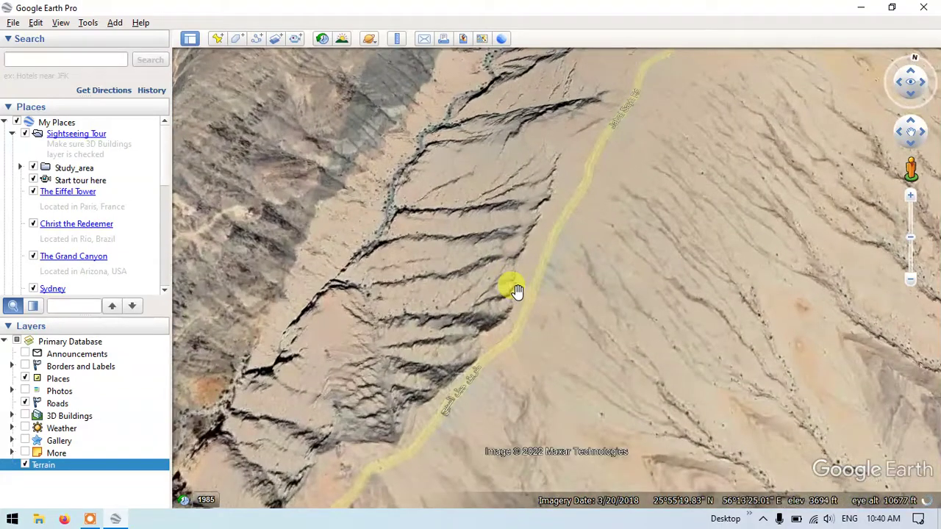
scroll(517, 291, "down", 2)
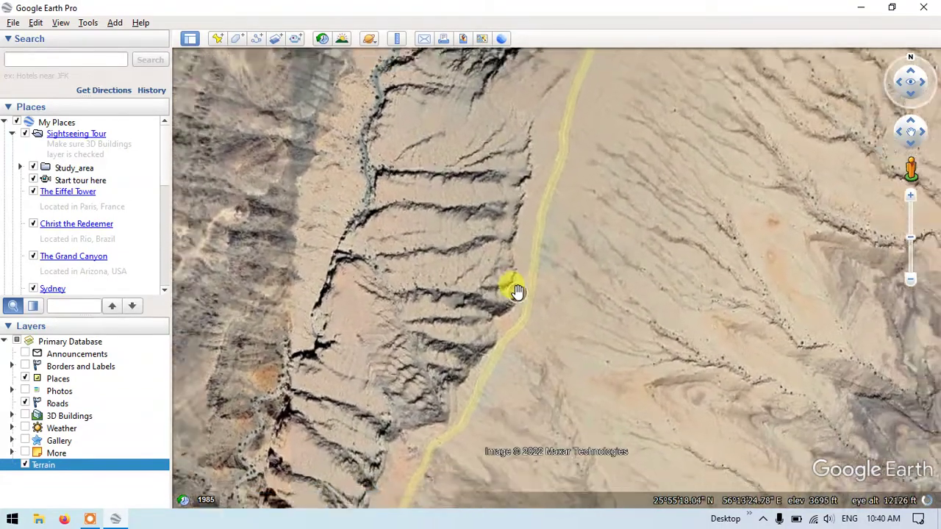
scroll(516, 291, "down", 2)
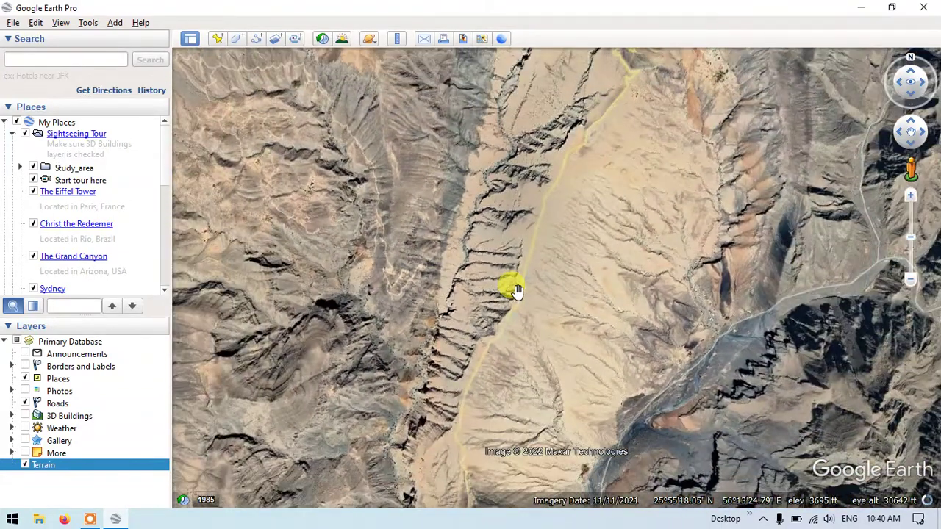
scroll(530, 280, "up", 2)
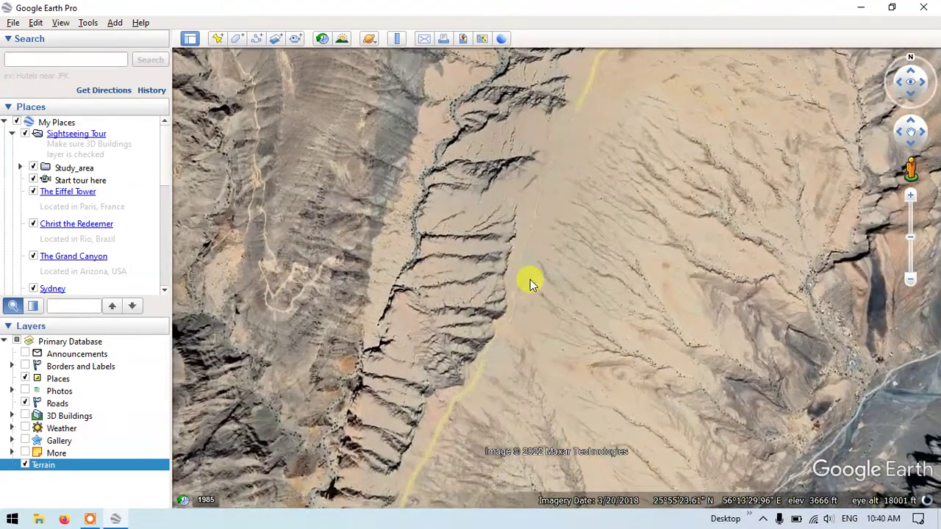
scroll(530, 279, "down", 2)
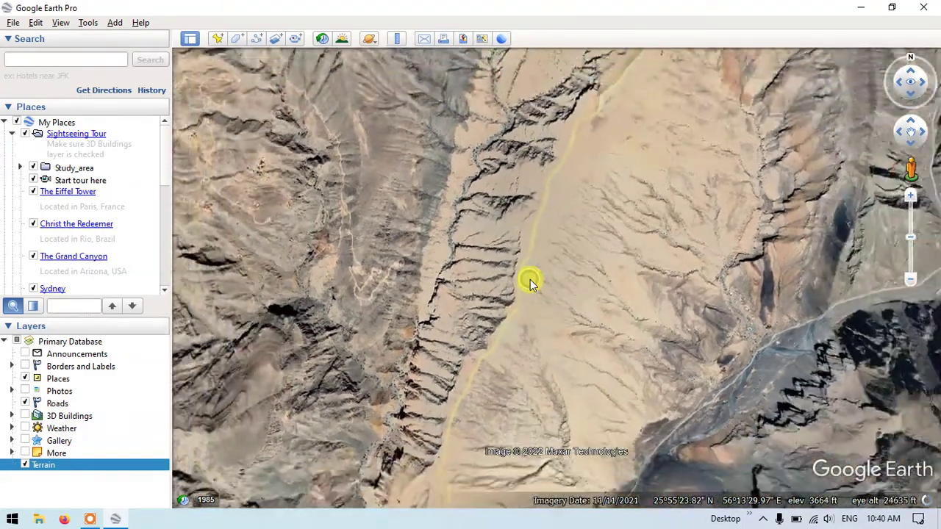
scroll(530, 280, "down", 2)
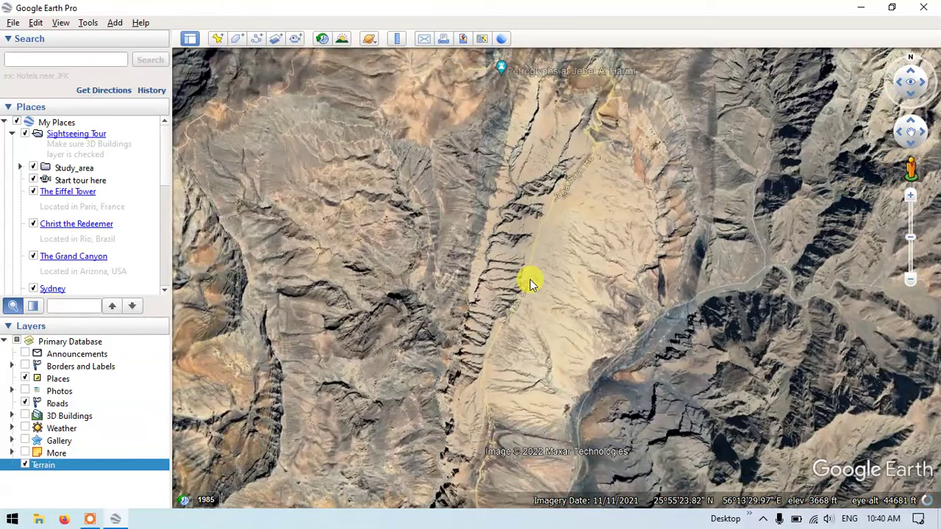
scroll(528, 283, "up", 2)
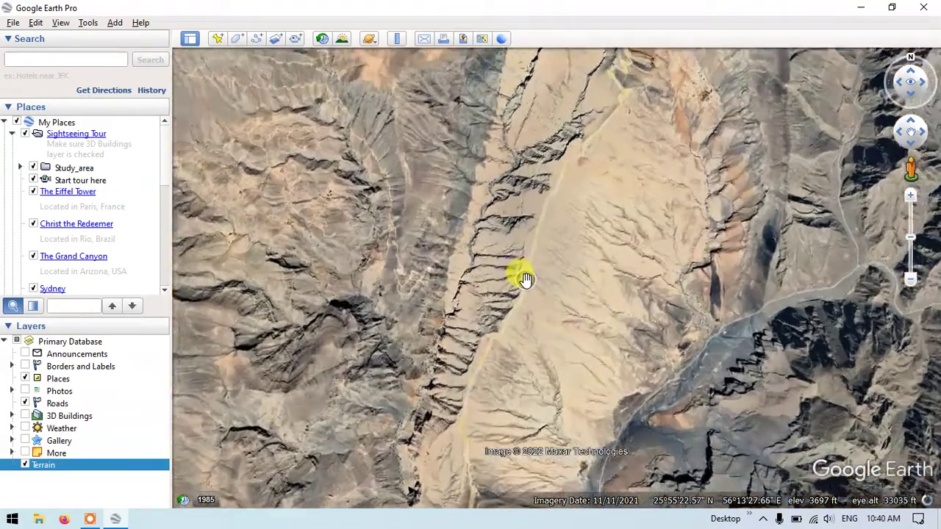
scroll(520, 297, "up", 2)
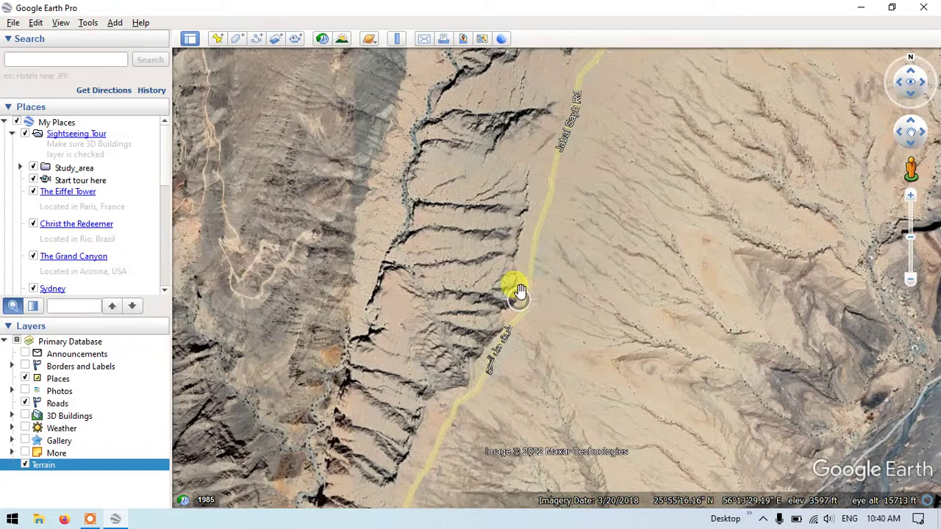
scroll(528, 289, "up", 2)
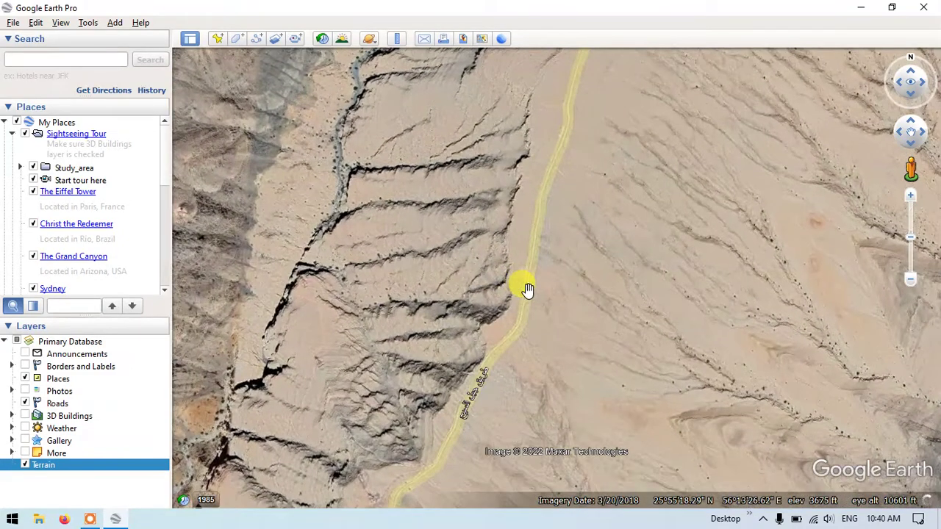
Step: Place a new placemark named 'Viewshed' on the edge of Jabal Sayh Rd
left_click(218, 39)
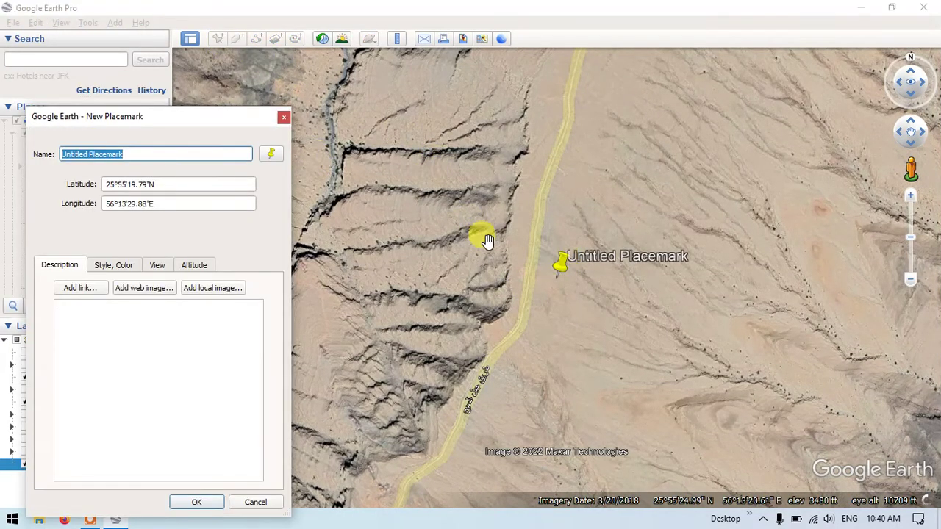
left_click_drag(551, 272, 514, 305)
left_click_drag(141, 152, 58, 151)
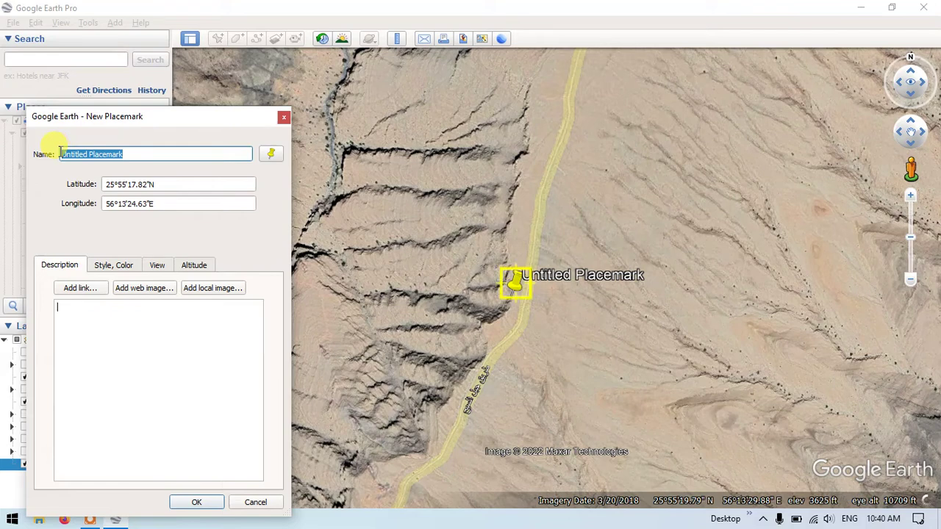
type("View")
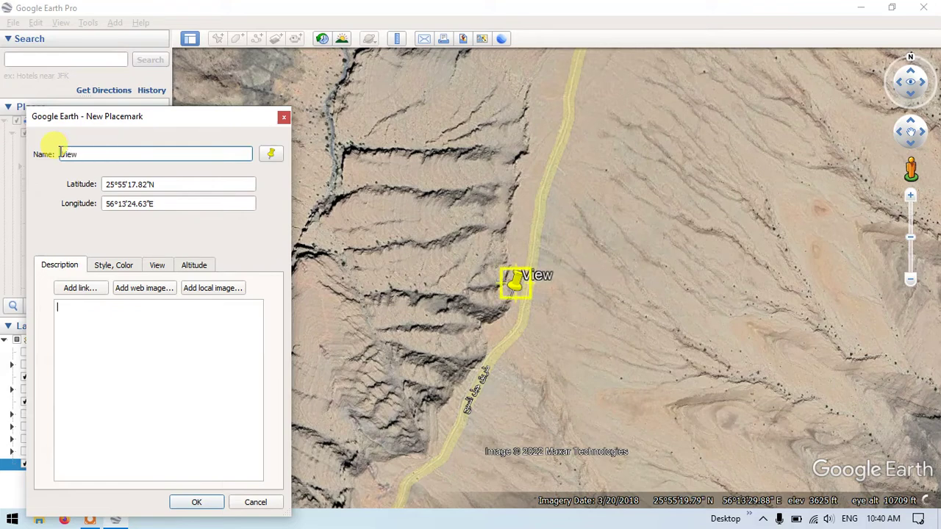
type("shed")
left_click(191, 501)
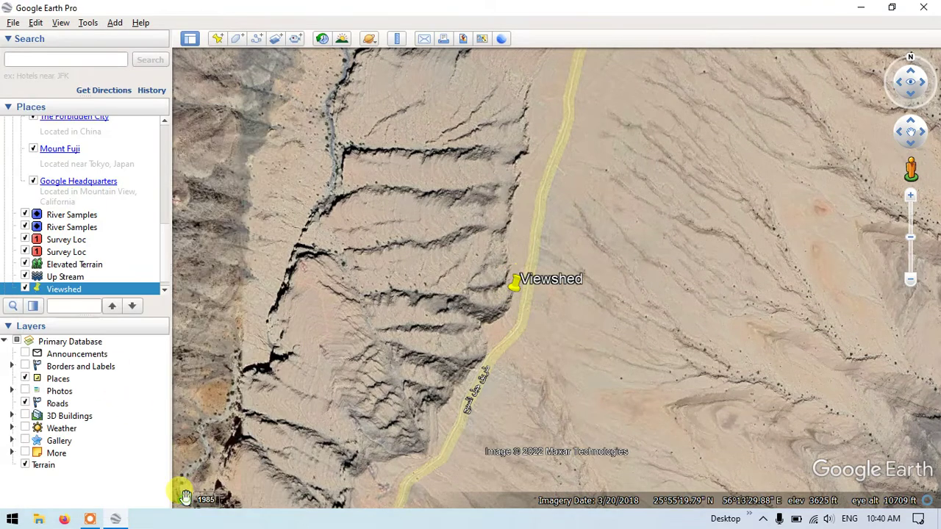
Step: Run Show Viewshed on the Viewshed placemark, letting its altitude adjust automatically
right_click(515, 279)
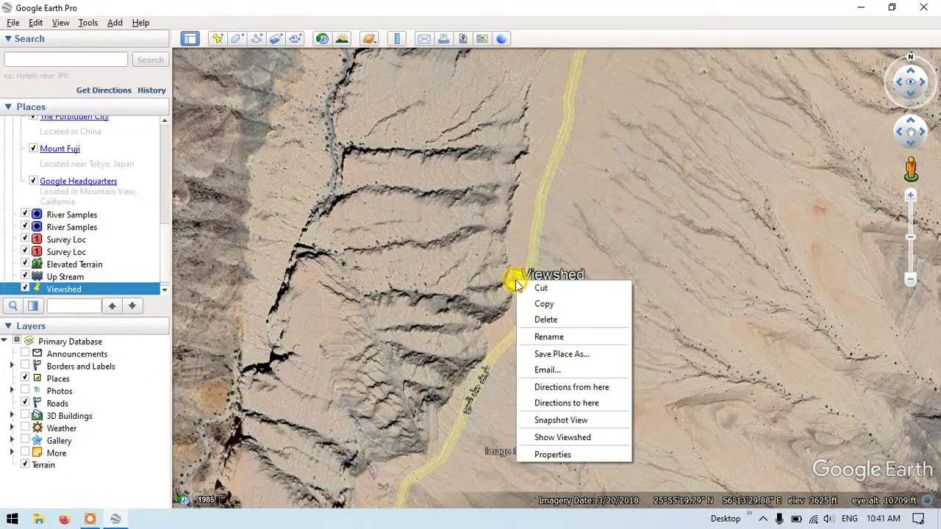
left_click(563, 438)
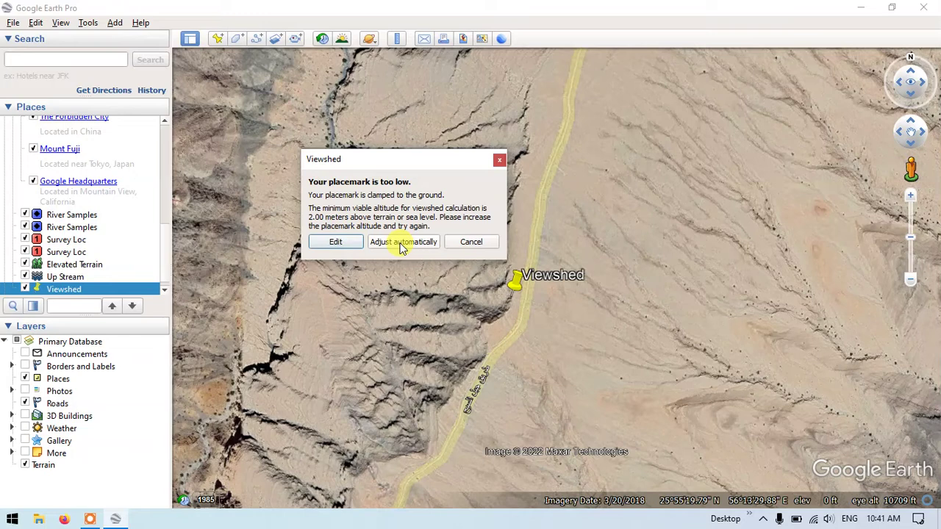
left_click(402, 246)
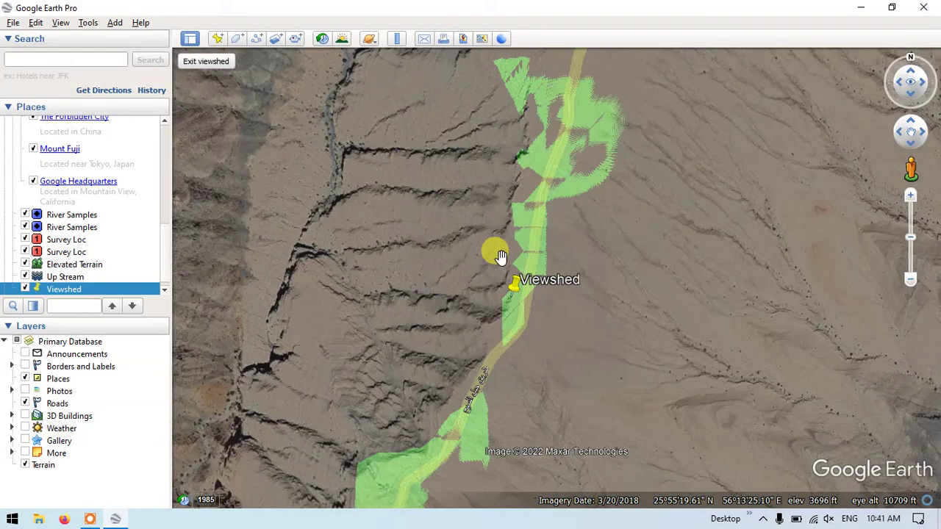
Step: Zoom out to see the whole green viewshed circle, then zoom back in
scroll(539, 272, "down", 5)
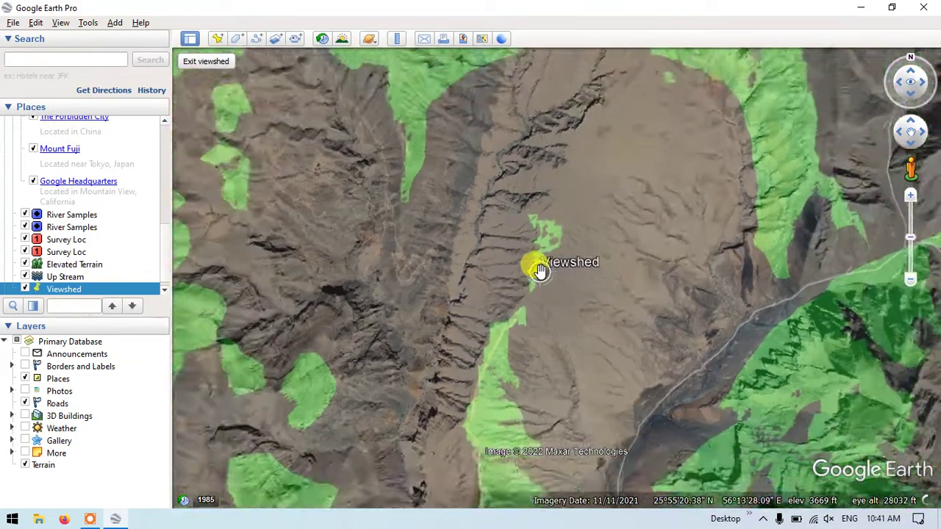
scroll(539, 272, "down", 3)
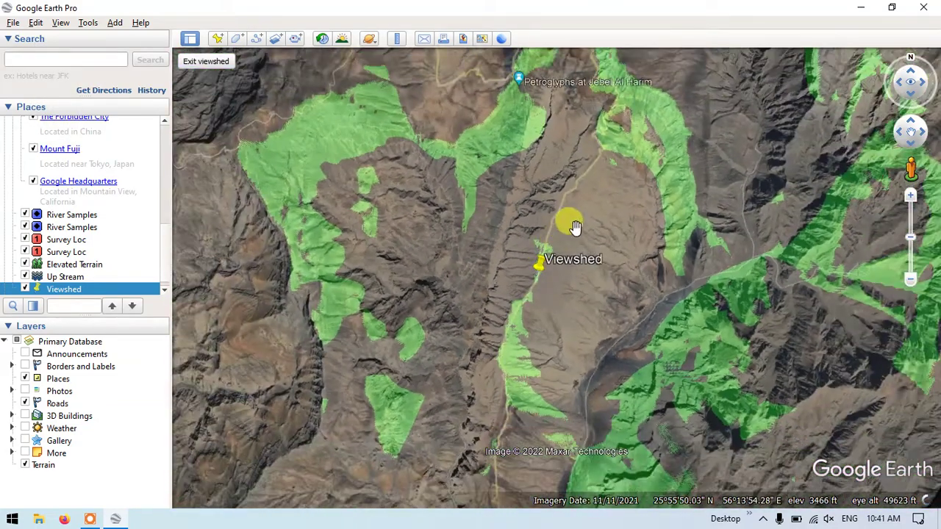
scroll(573, 228, "down", 2)
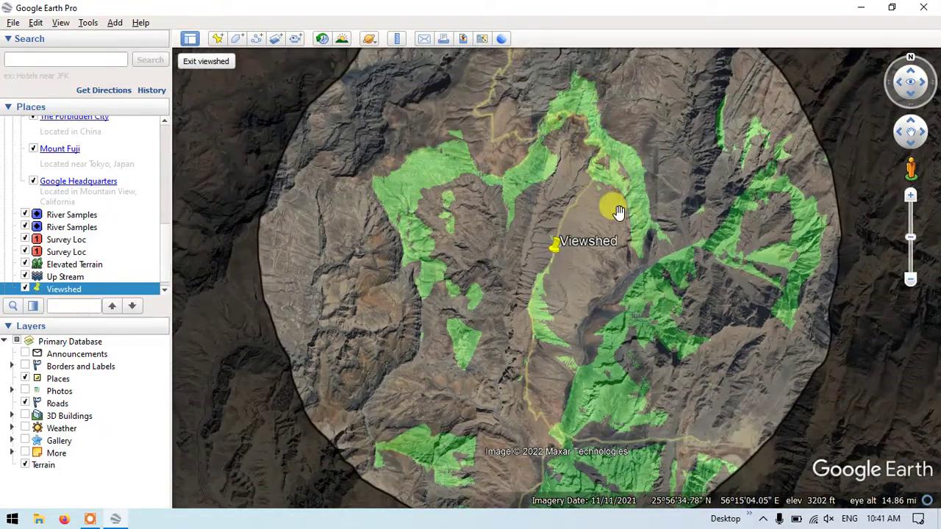
scroll(581, 253, "up", 3)
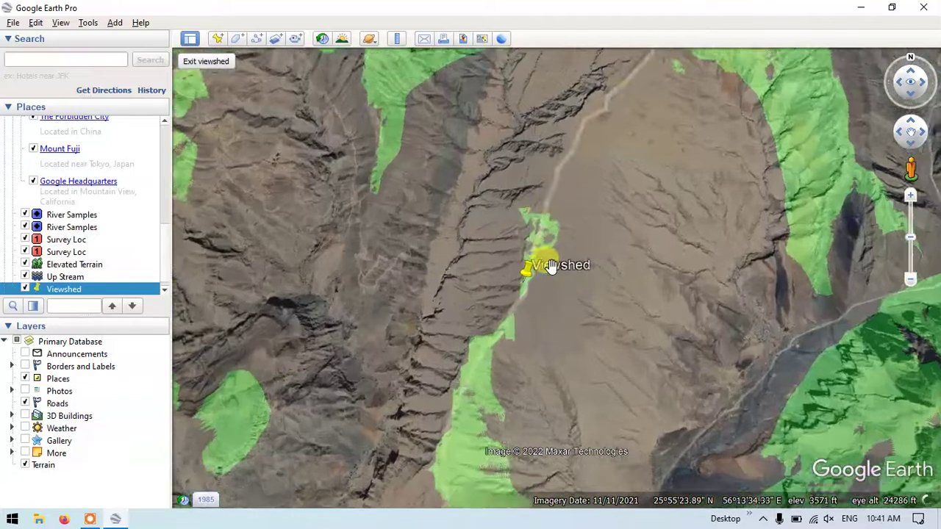
scroll(551, 266, "up", 3)
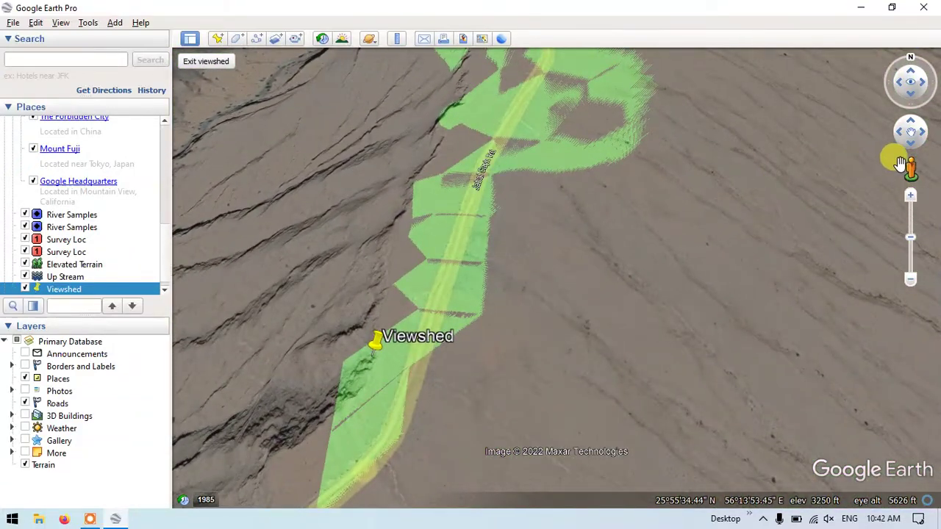
Step: Drop Pegman beside the Viewshed placemark to enter ground-level view
left_click_drag(901, 163, 401, 347)
scroll(478, 325, "up", 3)
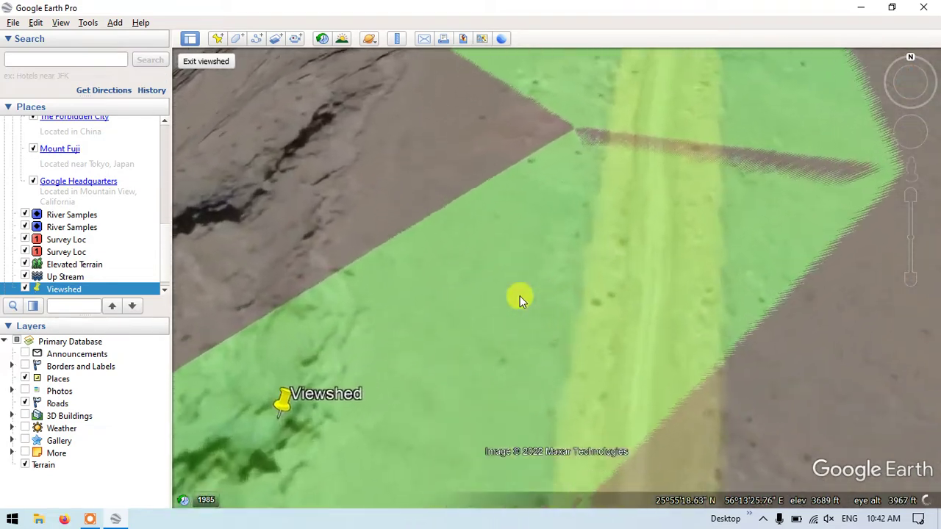
scroll(520, 298, "up", 2)
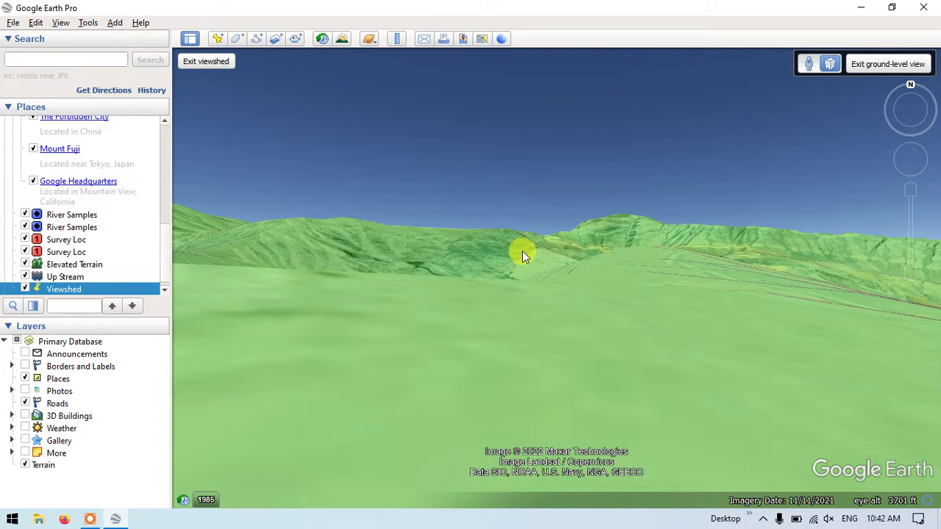
Step: Look left and right from ground level across the green-shaded slopes around Viewshed
left_click_drag(521, 254, 468, 189)
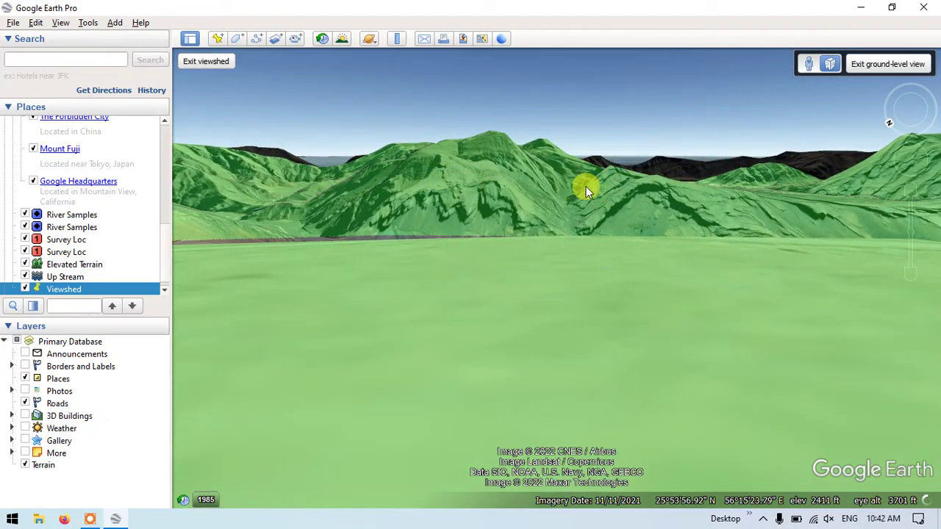
left_click_drag(586, 190, 452, 181)
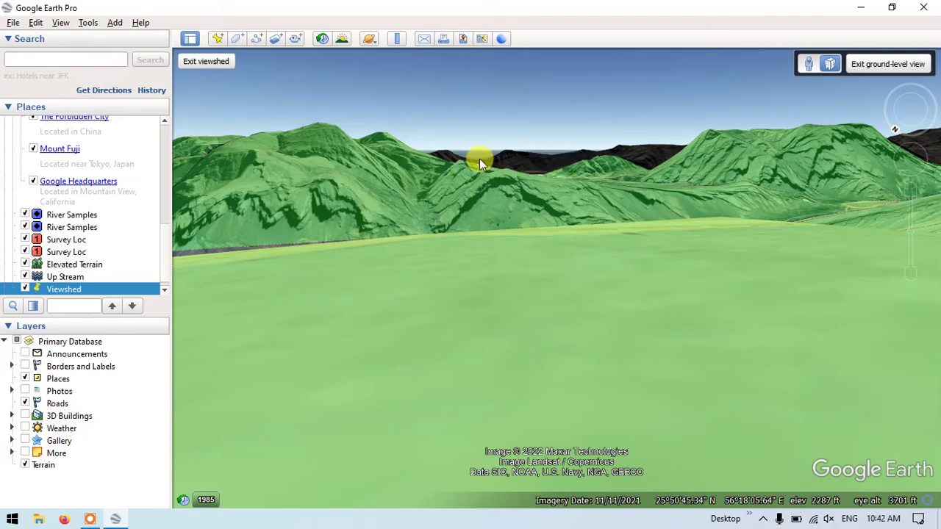
left_click_drag(499, 183, 782, 210)
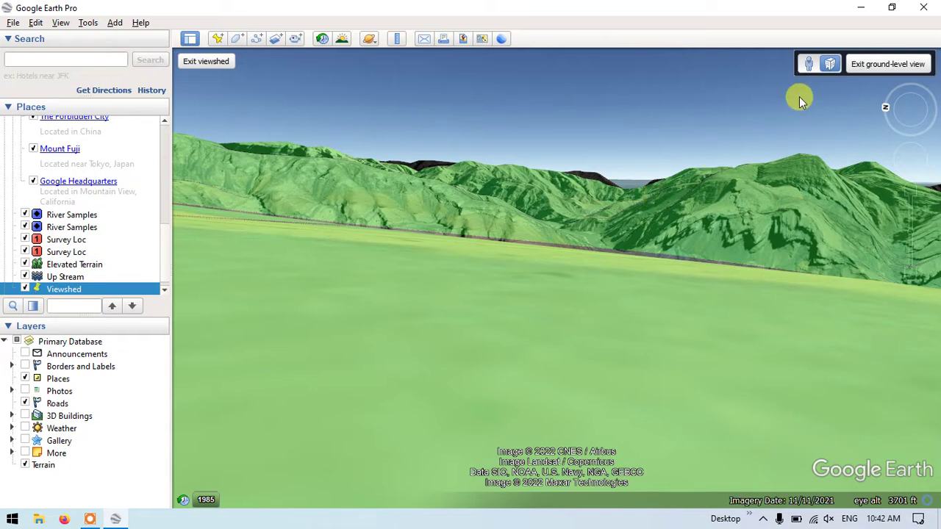
Step: Exit ground-level view, zoom out, and centre the full viewshed circle on screen
left_click(862, 66)
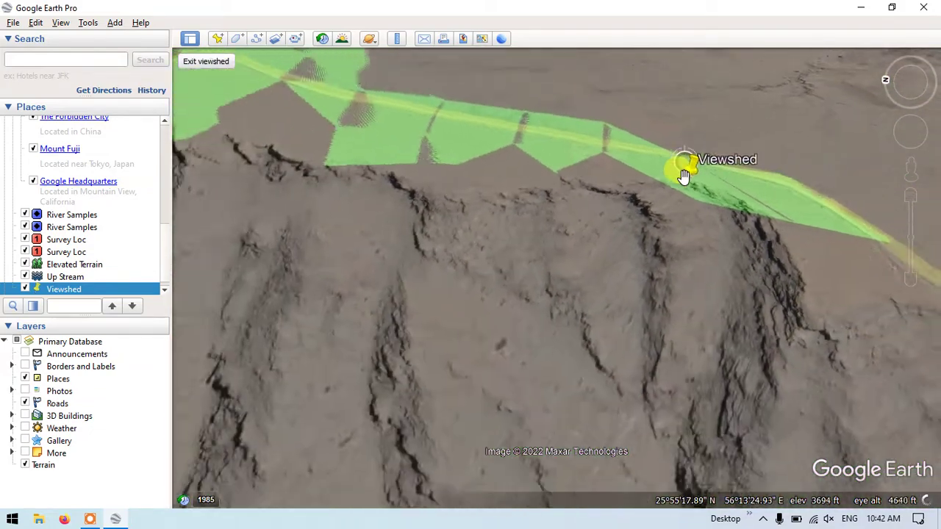
scroll(684, 176, "down", 5)
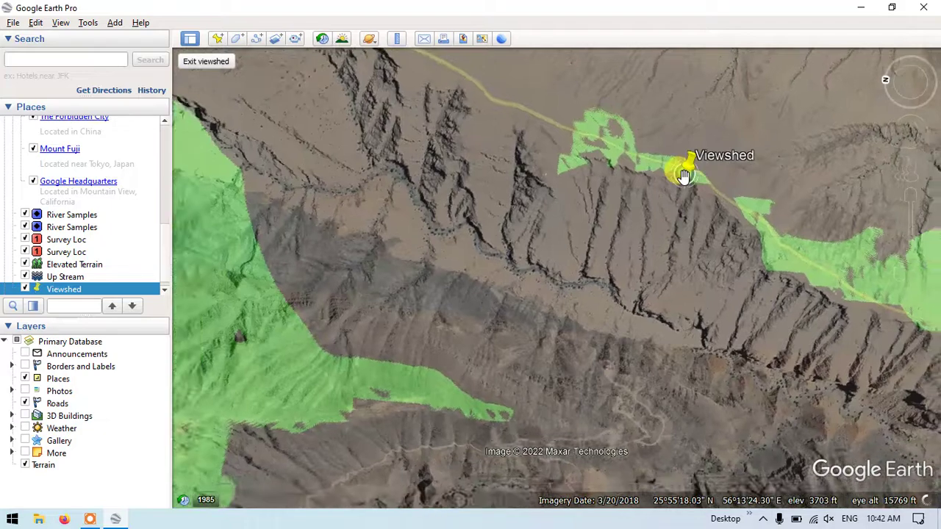
scroll(684, 176, "down", 5)
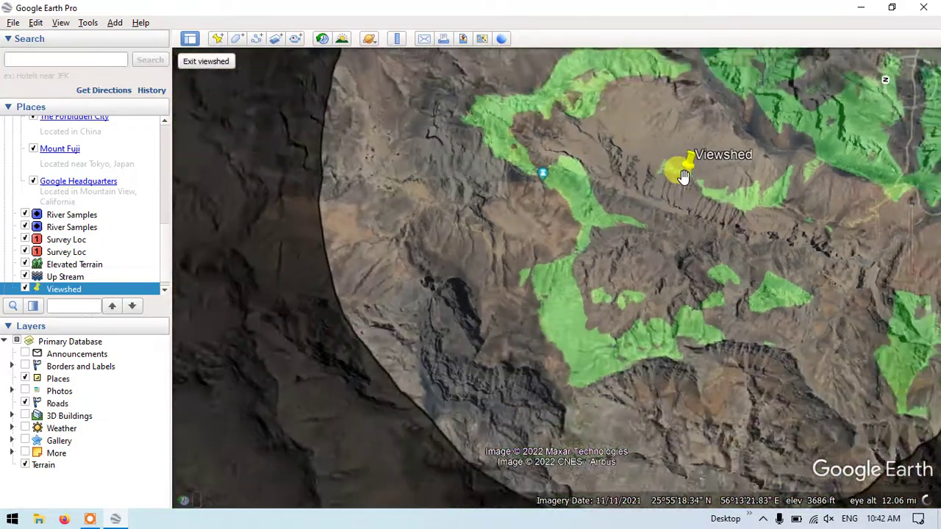
scroll(684, 176, "down", 3)
left_click_drag(698, 187, 566, 288)
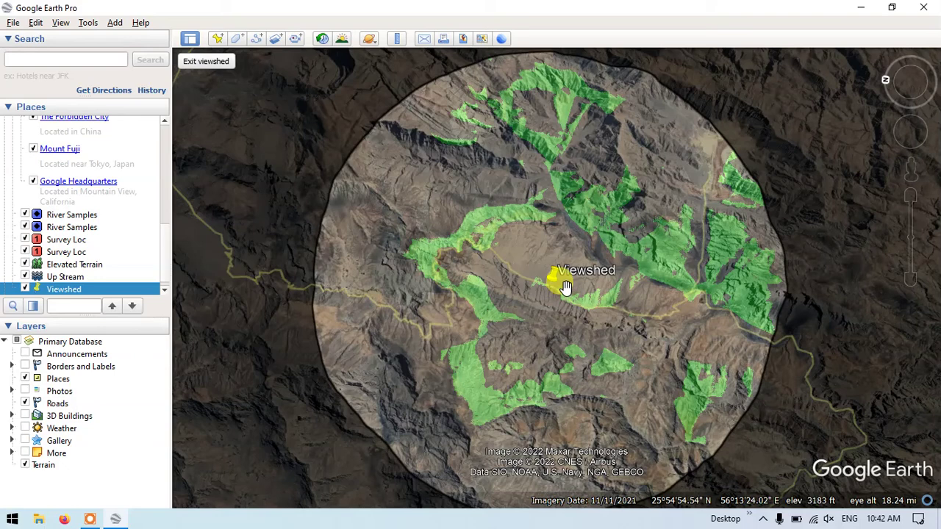